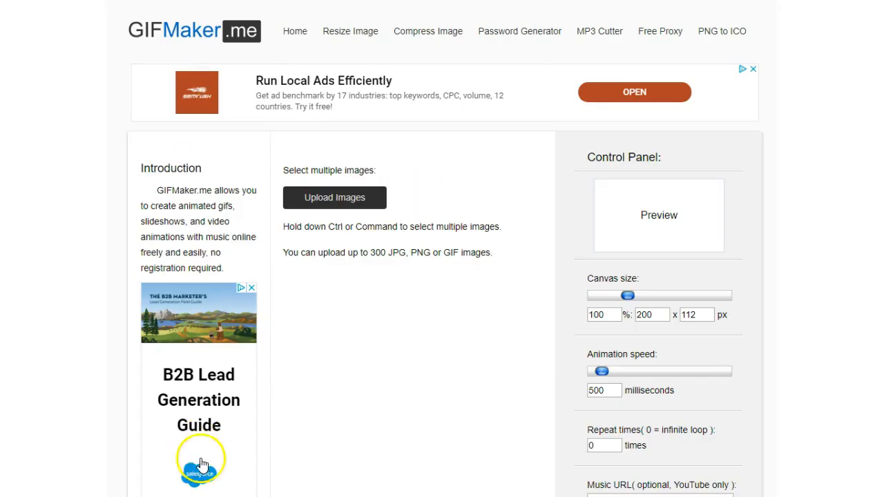
- Look over the comic image in the drawing and browse the callout shapes available to insert
mouse_move(158, 128)
left_mouse_down()
mouse_move(173, 76)
mouse_move(166, 46)
left_mouse_up()
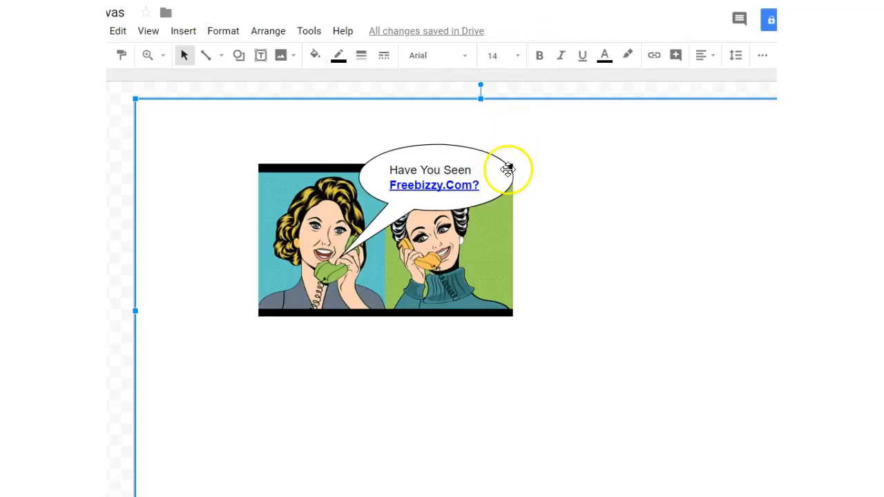
left_click(309, 222)
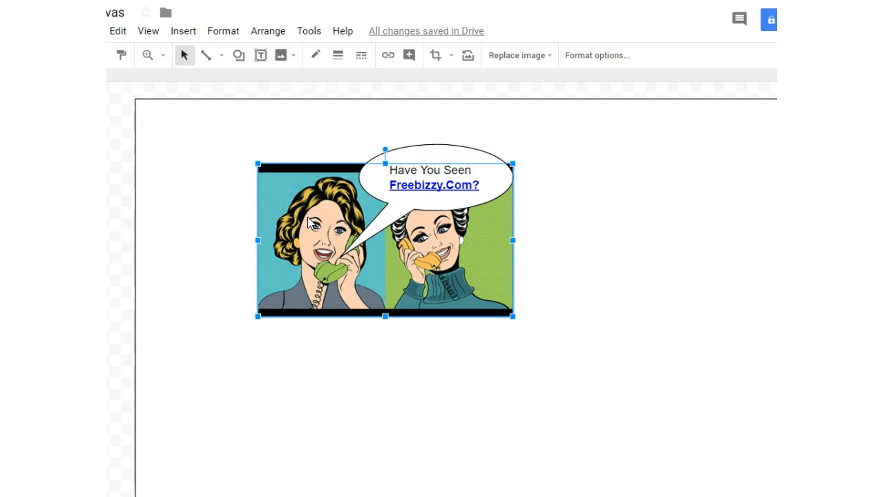
left_click(681, 255)
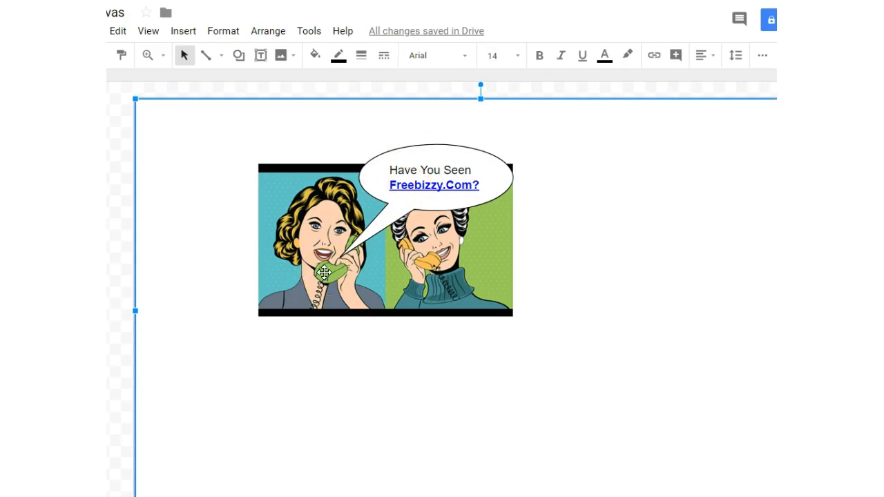
left_click(183, 31)
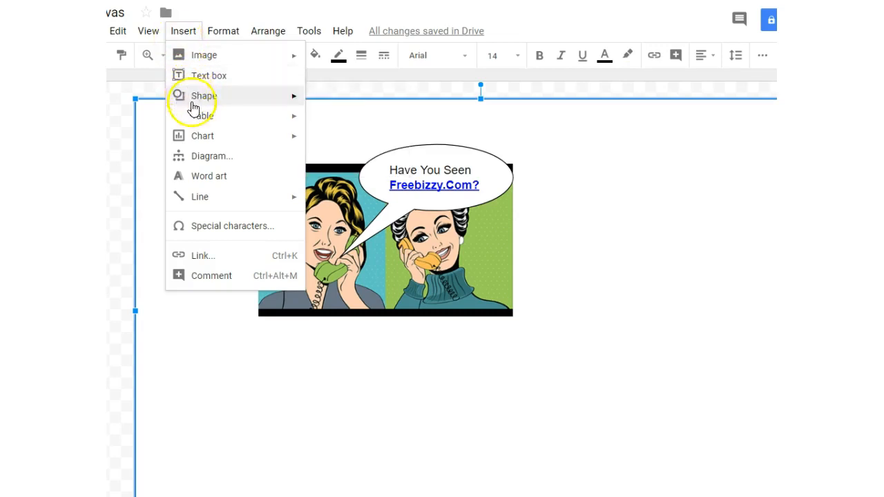
mouse_move(207, 100)
mouse_move(373, 143)
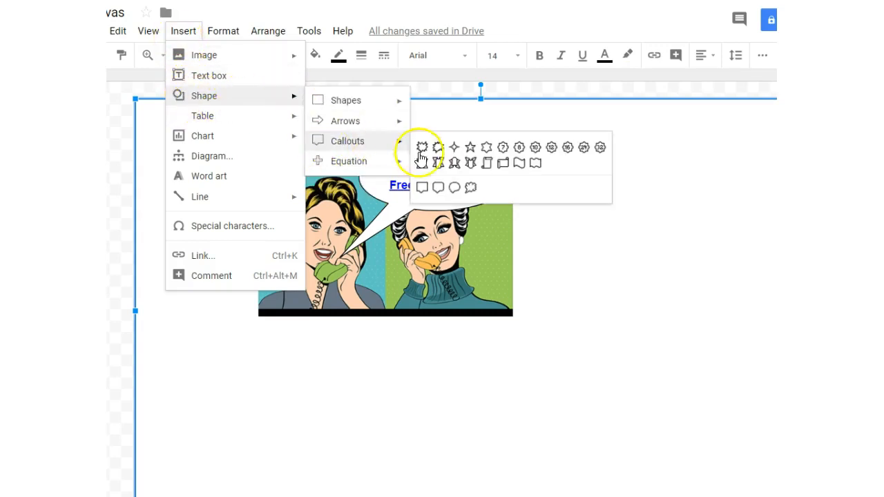
left_click(634, 289)
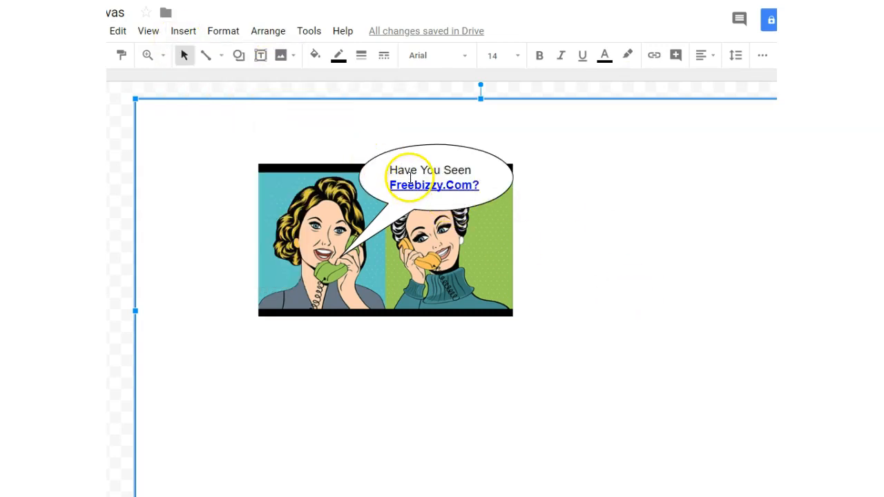
- Capture the comic with the "Have You Seen Freebizzy.Com?" bubble as a screenshot of about 395x274 and save it
left_click(327, 366)
left_click(260, 436)
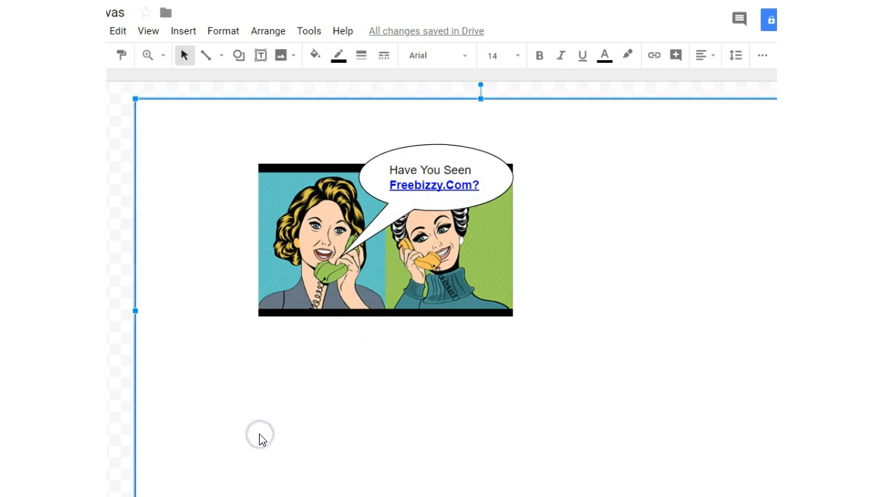
key("Print")
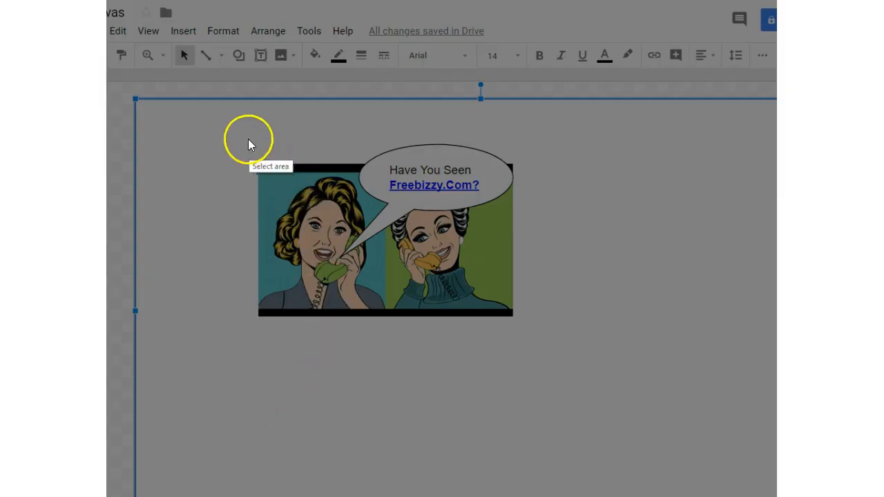
mouse_move(253, 131)
left_mouse_down()
mouse_move(497, 306)
mouse_move(519, 338)
mouse_move(526, 330)
mouse_move(515, 318)
left_mouse_up()
left_click_drag(515, 132, 513, 142)
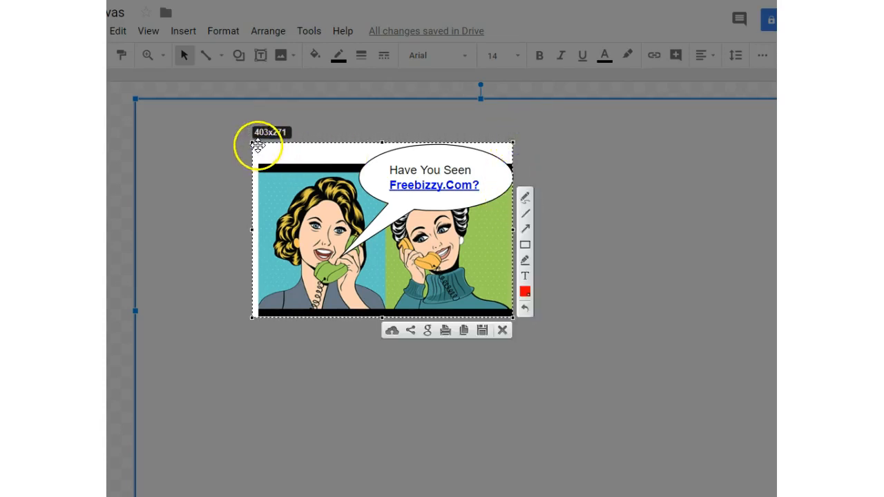
left_click_drag(253, 142, 256, 141)
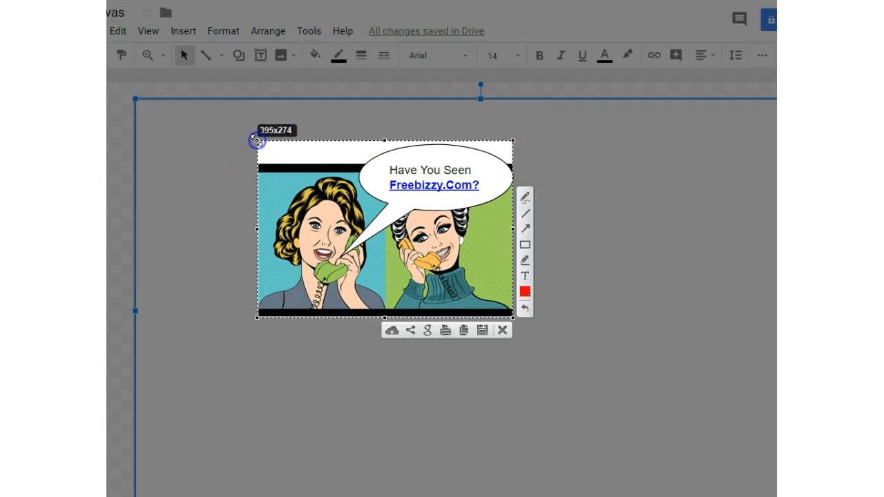
left_click(483, 330)
left_click(208, 102)
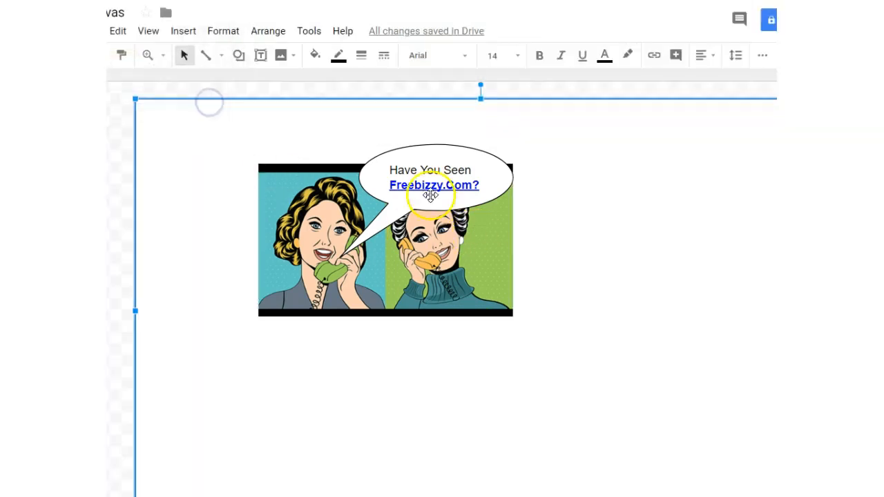
- Move the speech bubble above the blonde woman and point its tail at the grey-haired woman's phone
left_click(400, 159)
left_click_drag(408, 164, 284, 160)
left_click_drag(227, 253, 423, 240)
left_click_drag(307, 151, 319, 159)
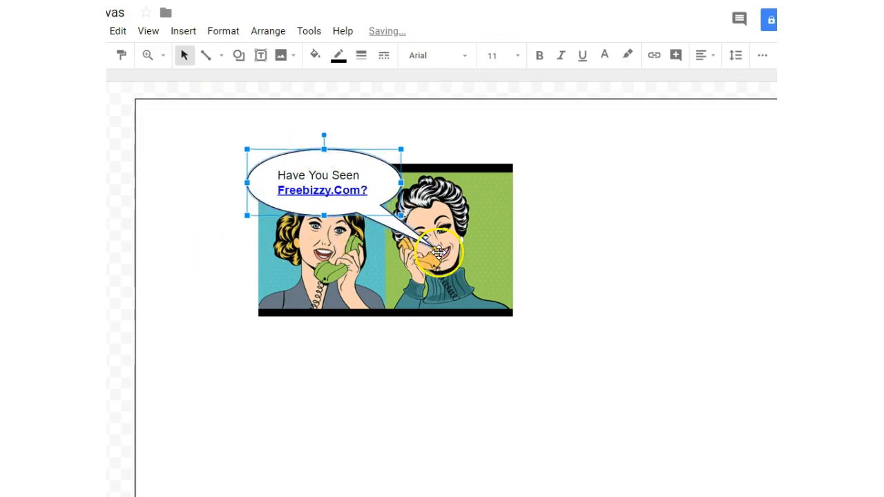
left_click_drag(436, 249, 424, 250)
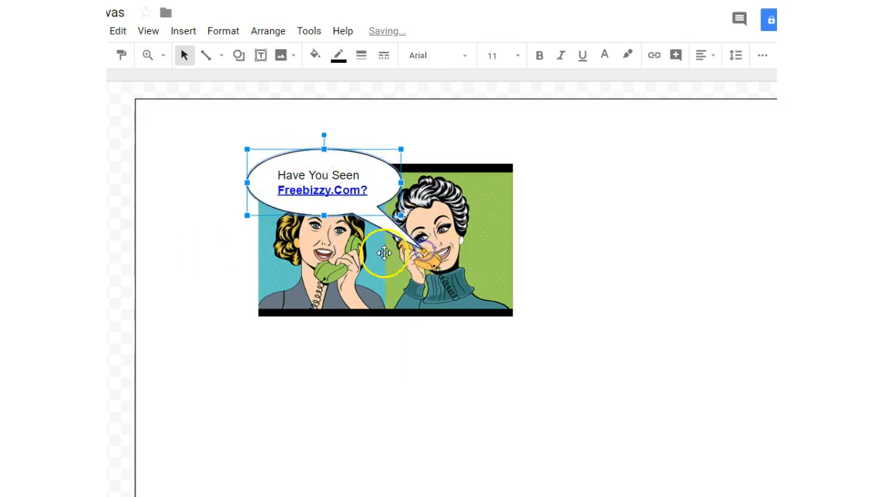
- Replace the speech bubble text with "Yes, Queen." and "DOPE!" on two lines
left_click(304, 171)
left_click_drag(278, 175, 378, 199)
type("Yes,")
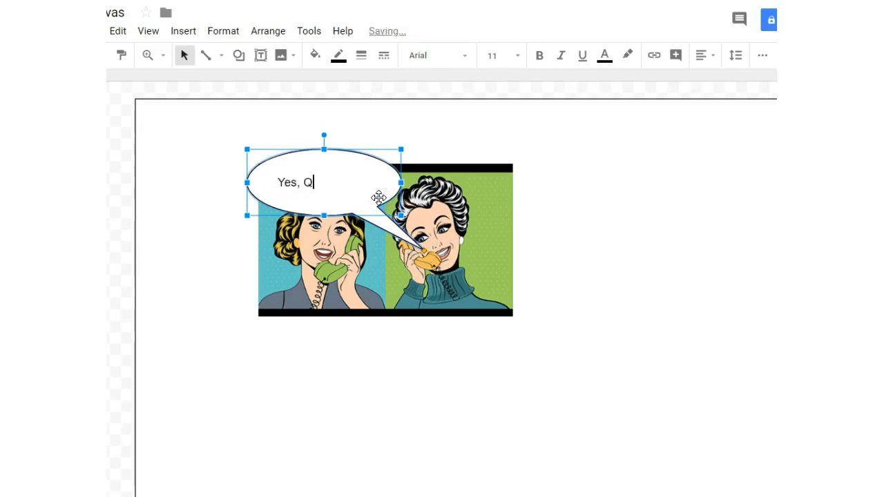
type(" Queen.")
key("Return")
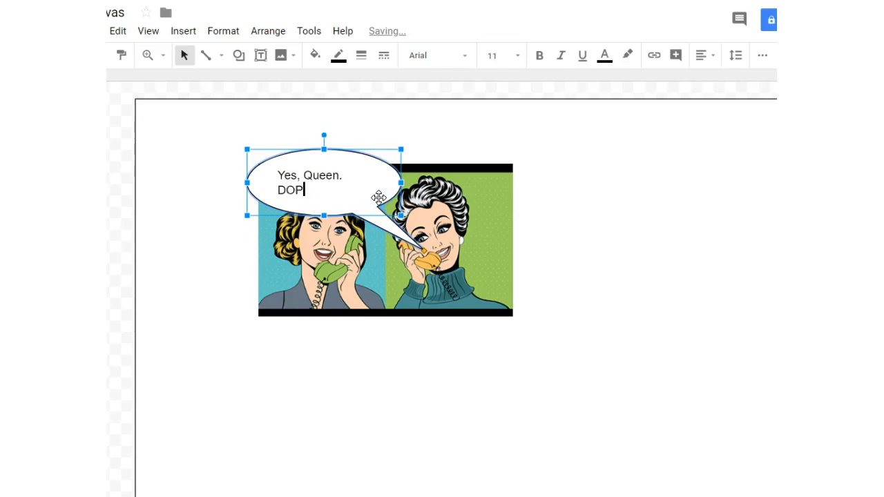
- Make "DOPE!" bold and set its font size to 12
left_click_drag(276, 189, 320, 188)
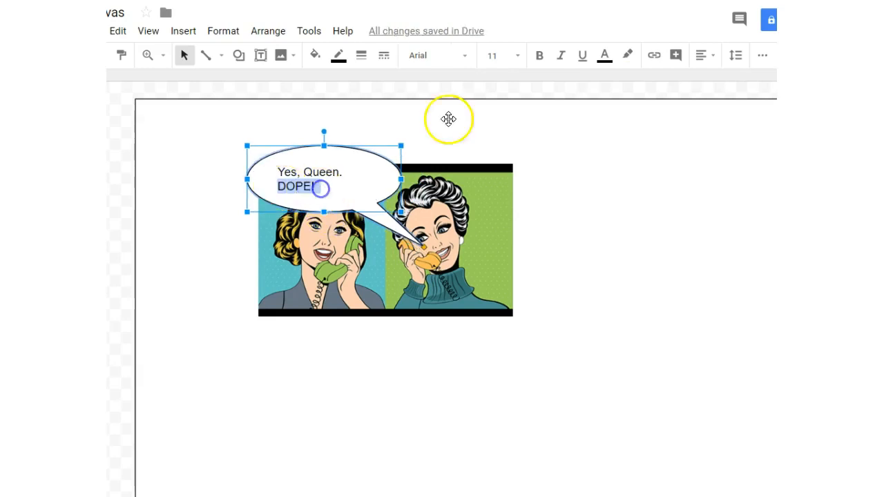
left_click(538, 58)
left_click(608, 58)
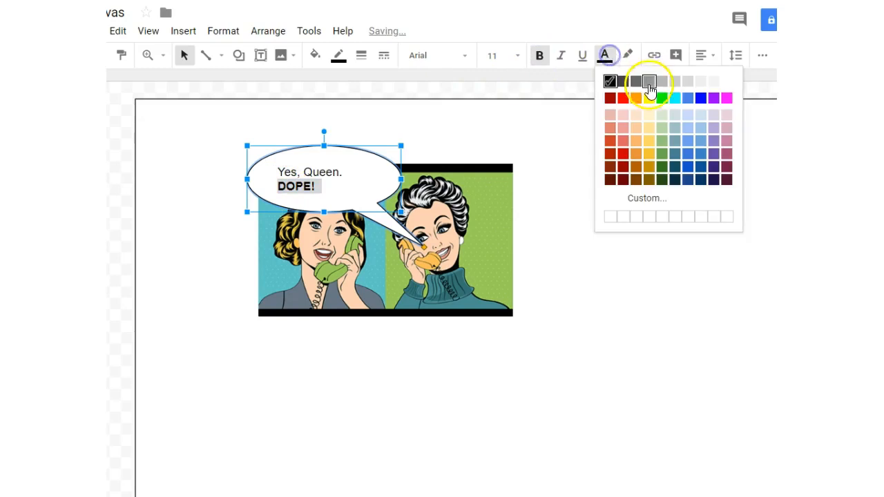
left_click(516, 56)
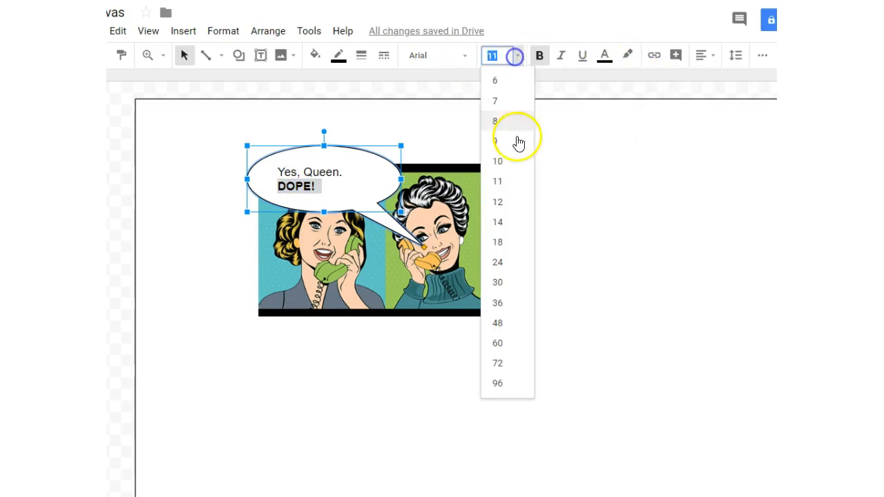
left_click(506, 203)
- Capture the comic with the "Yes, Queen. DOPE!" bubble as a second screenshot and save it
left_click(402, 445)
left_click(291, 435)
key("Print")
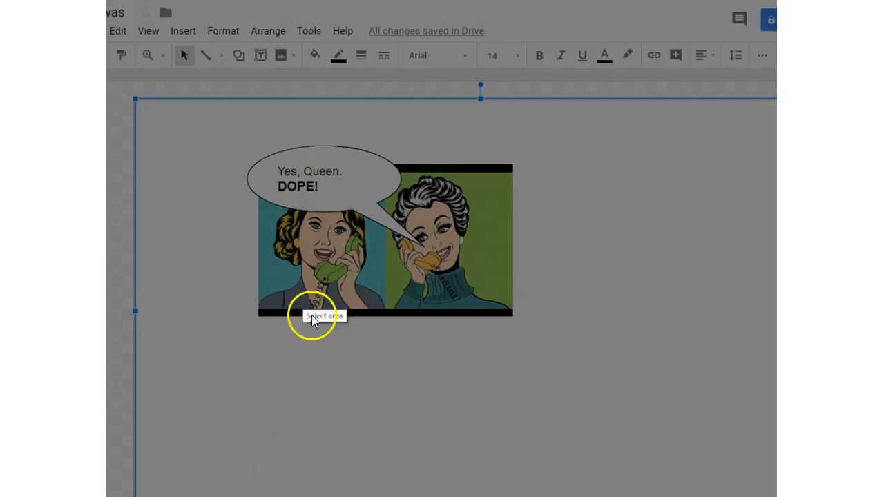
left_click_drag(242, 134, 516, 317)
left_click(486, 332)
left_click(207, 101)
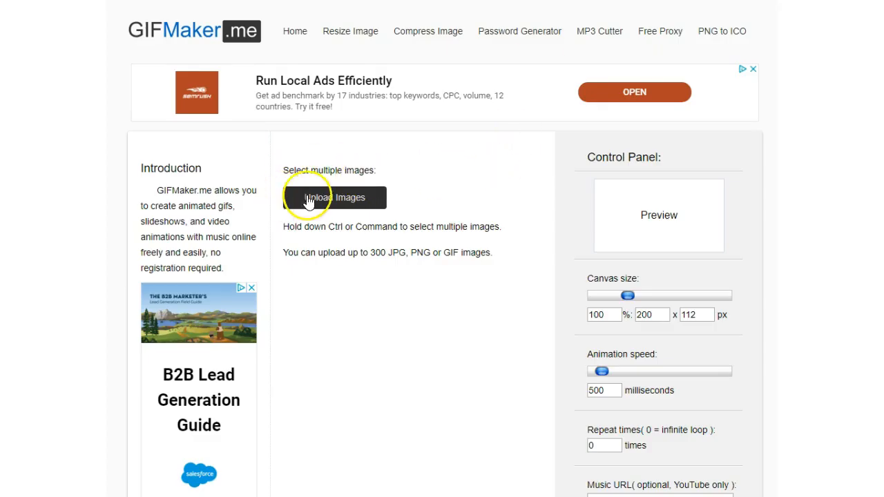
- Switch to GIFMaker.me and upload the images Screenshot_155 and Screenshot_154
left_click(316, 196)
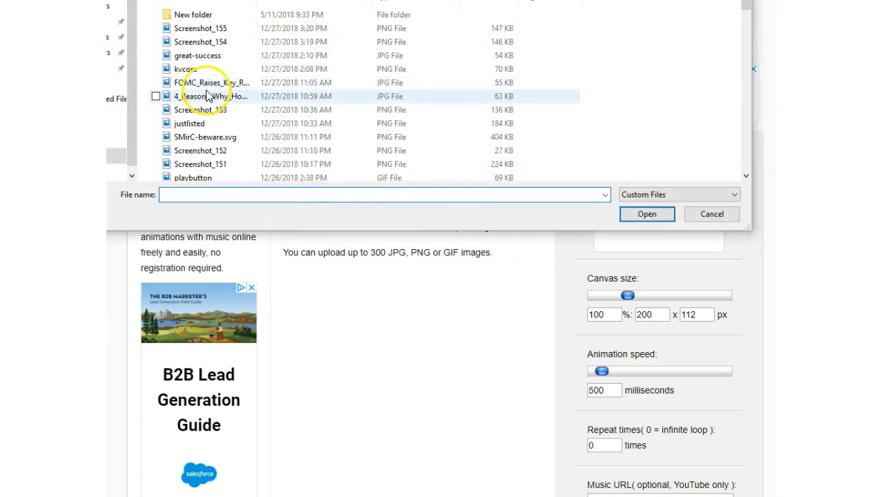
left_click(166, 27)
left_click(174, 40, "ctrl")
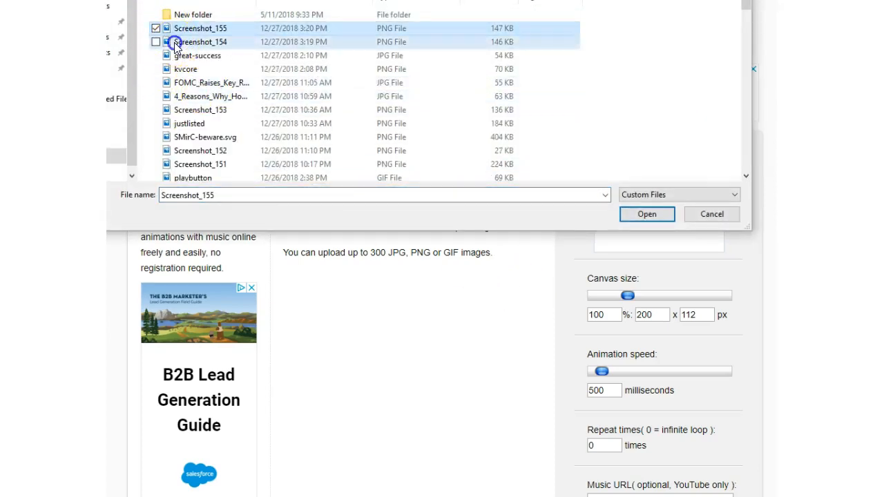
left_click(632, 217)
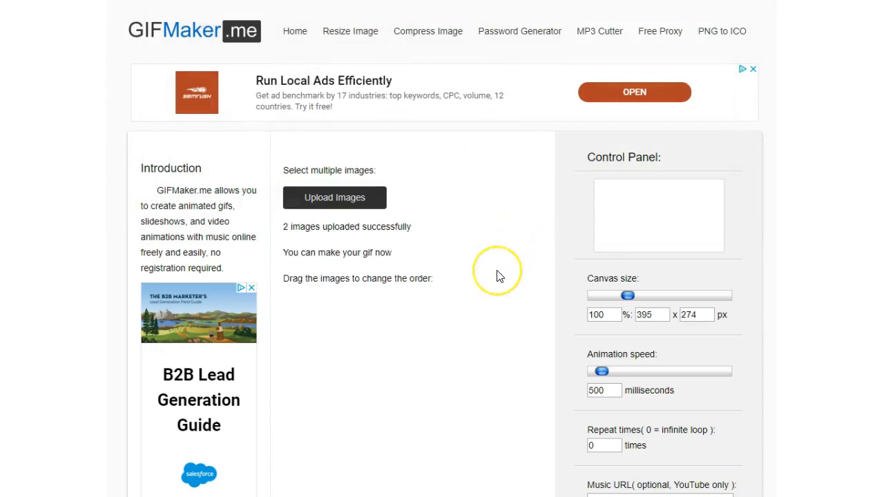
- Set the GIF canvas size to 300 x 250 px
scroll(470, 228, "down", 1)
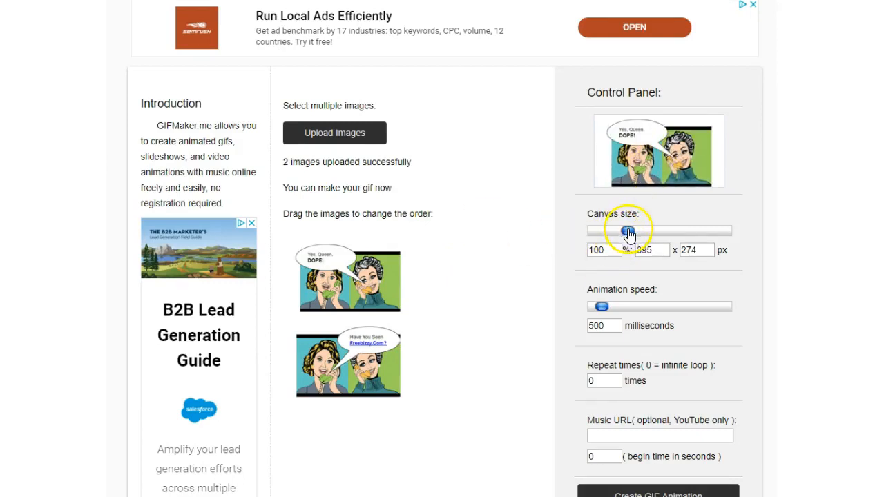
double_click(642, 250)
type("300")
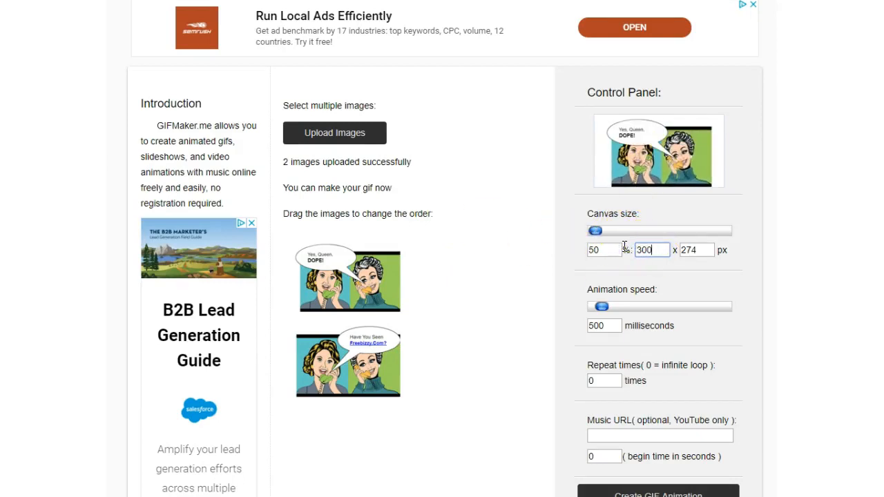
double_click(697, 250)
type("250")
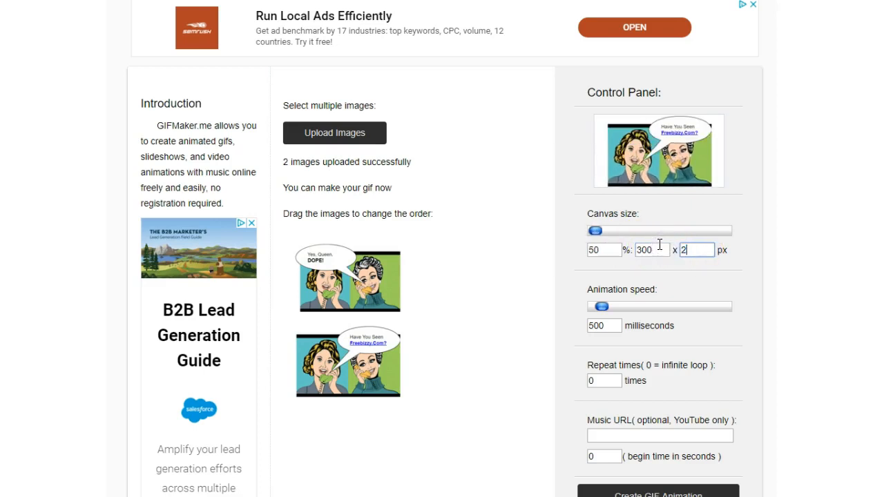
left_click(655, 246)
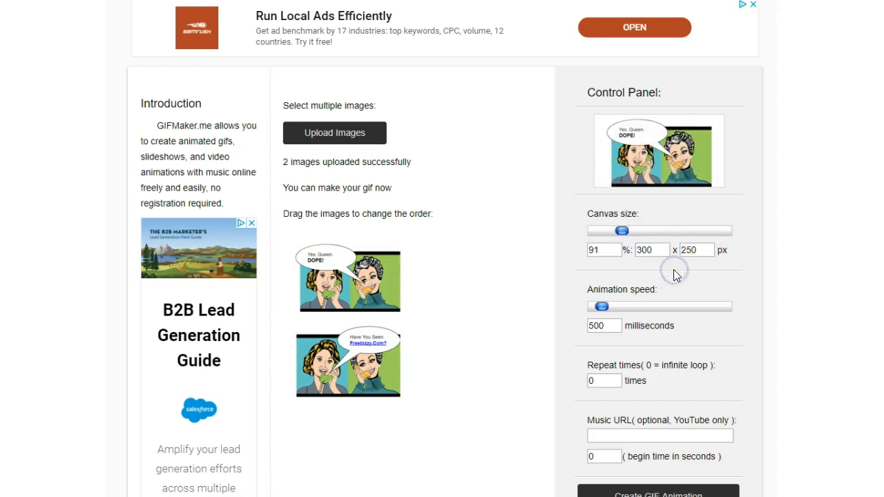
left_click(674, 280)
- Slow the animation speed to 2450 milliseconds
left_click_drag(601, 306, 620, 306)
left_click_drag(623, 309, 627, 308)
scroll(670, 311, "down", 2)
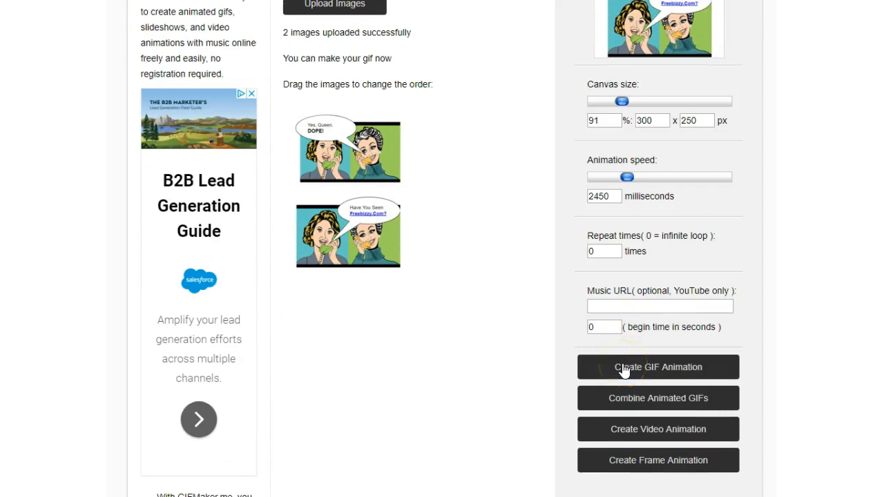
- Reorder the frames so "Have You Seen Freebizzy.Com?" comes before "Yes, Queen. DOPE!"
scroll(570, 306, "up", 3)
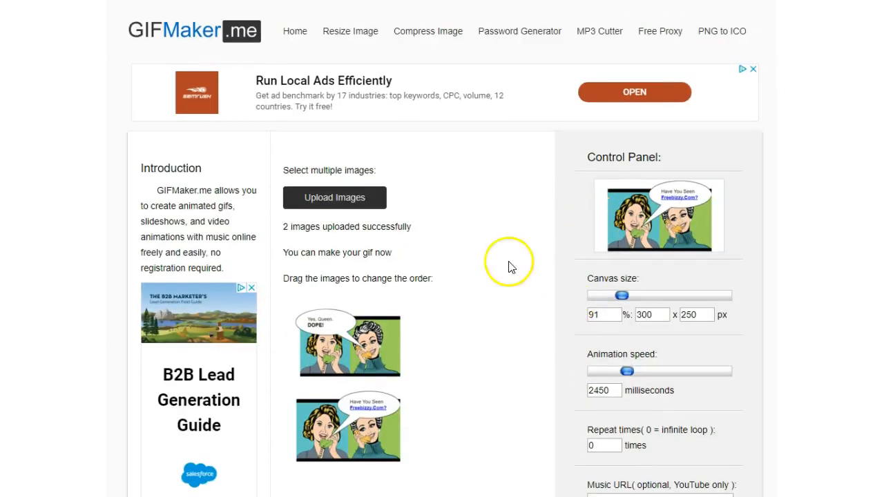
left_click_drag(340, 435, 340, 345)
left_click(493, 322)
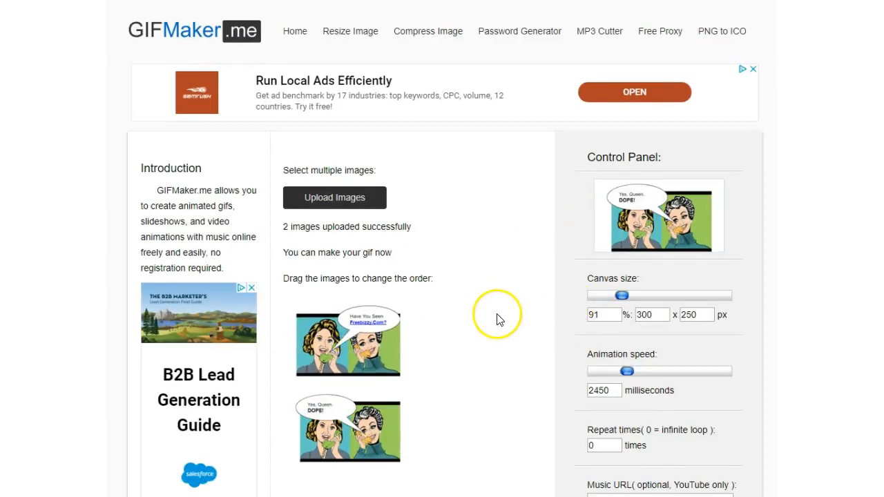
- Create the GIF animation from the two frames and view the finished GIF
scroll(498, 320, "down", 1)
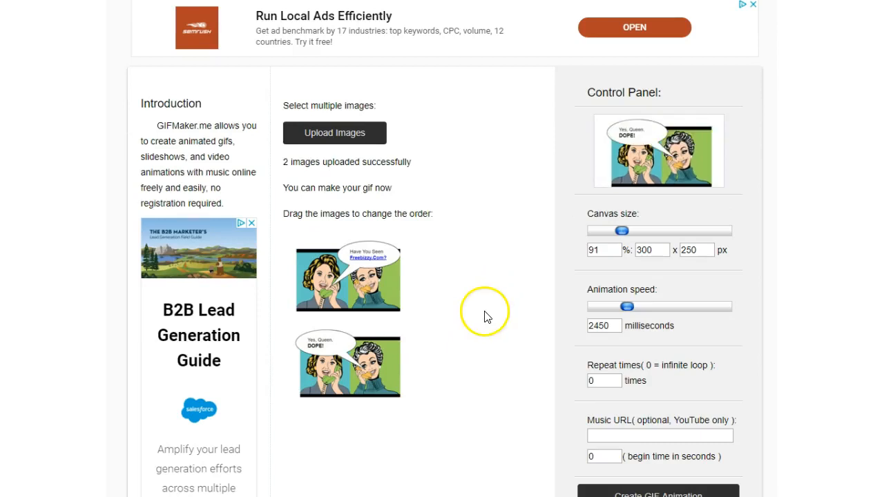
scroll(415, 387, "down", 3)
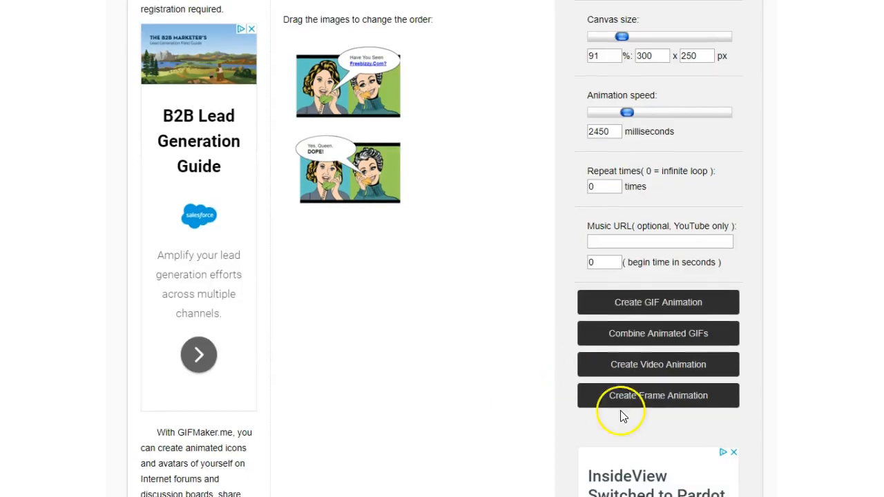
left_click(620, 309)
scroll(580, 308, "down", 2)
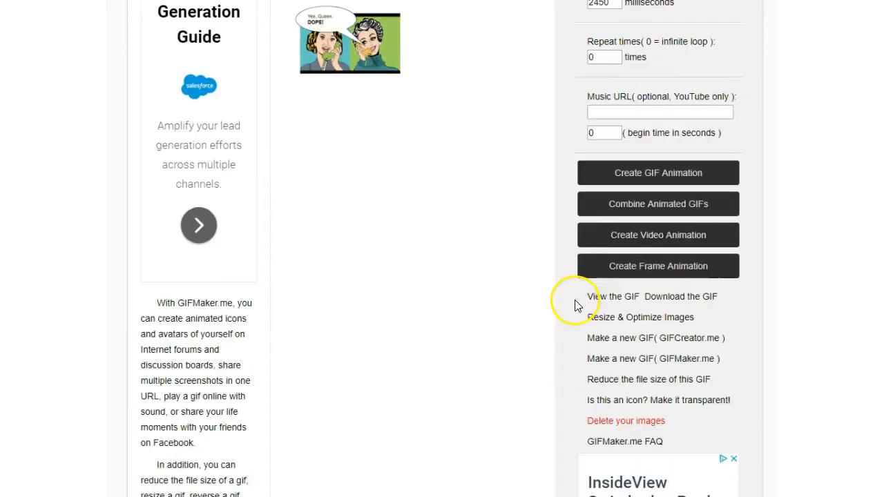
left_click(599, 299)
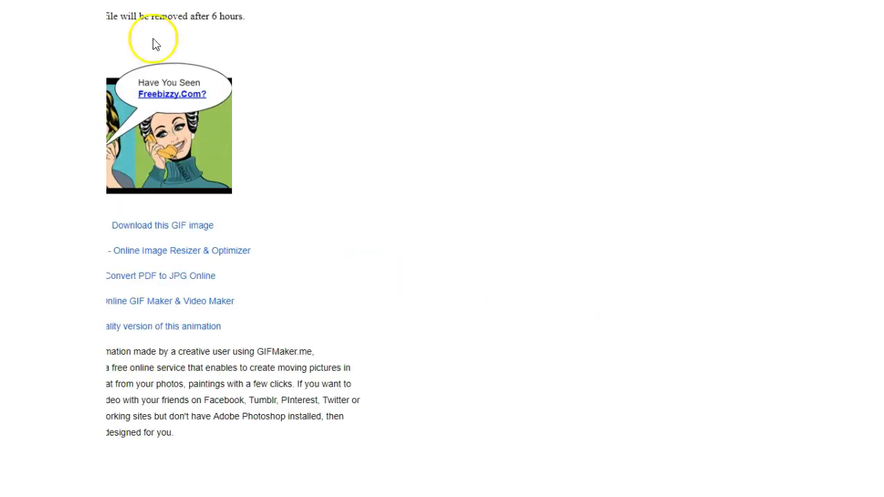
scroll(269, 228, "left", 1)
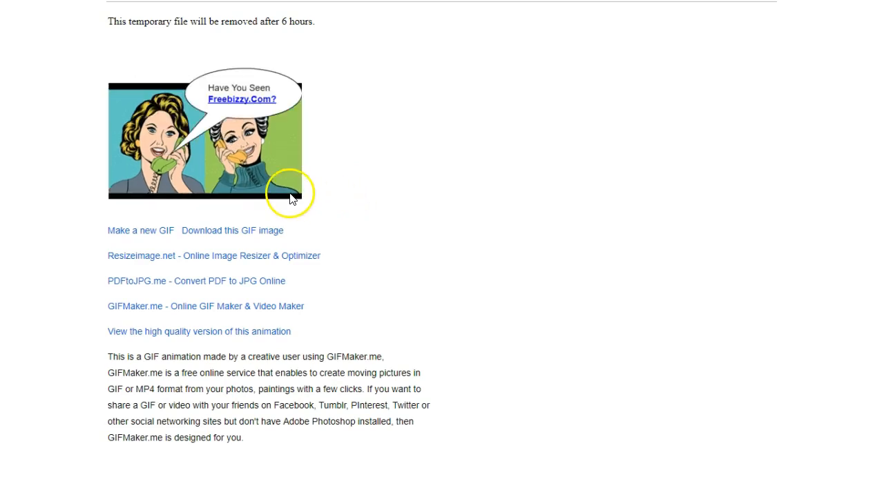
- Save the animated image to the Desktop as 300x250.png with the file type set to All Files
right_click(246, 139)
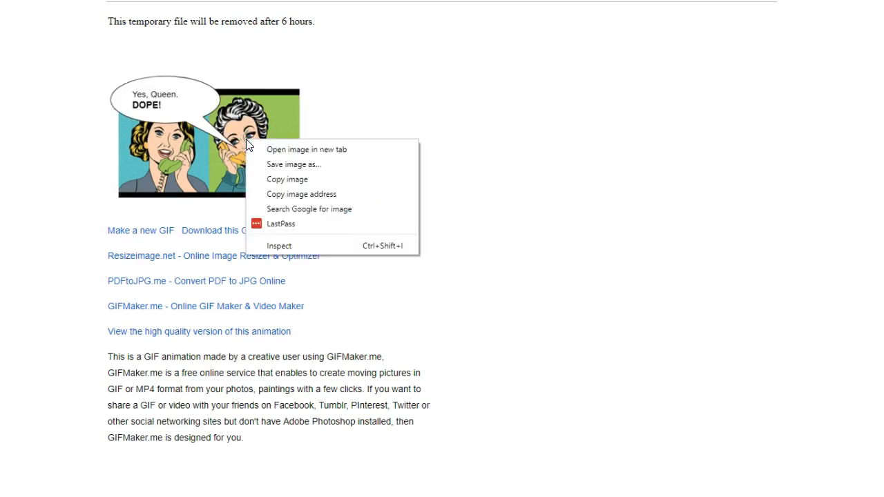
left_click(293, 165)
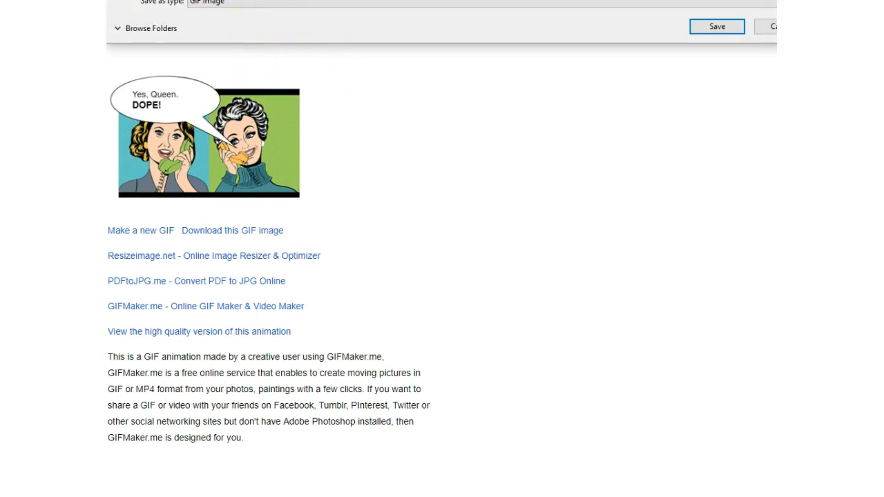
type("300x250")
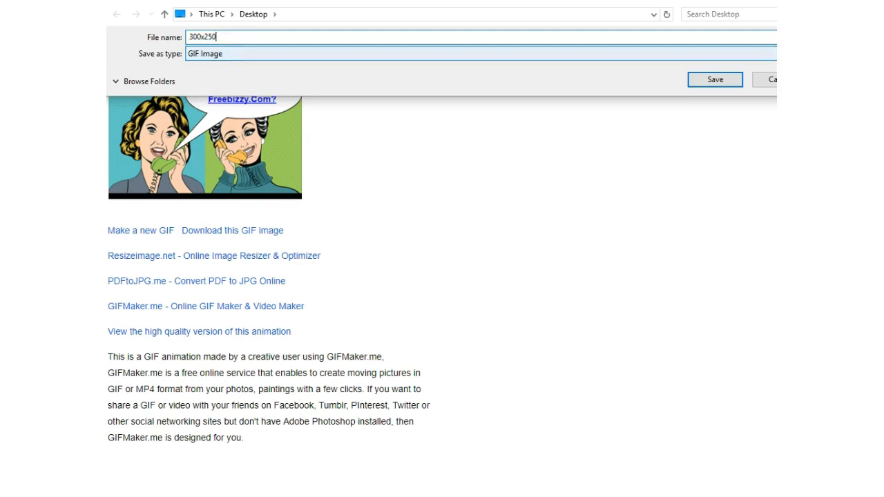
left_click(227, 54)
left_click(225, 77)
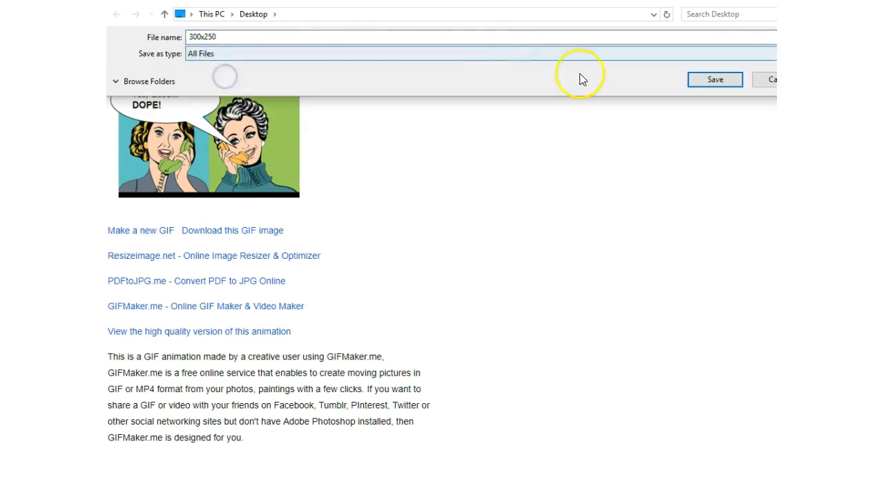
left_click(237, 35)
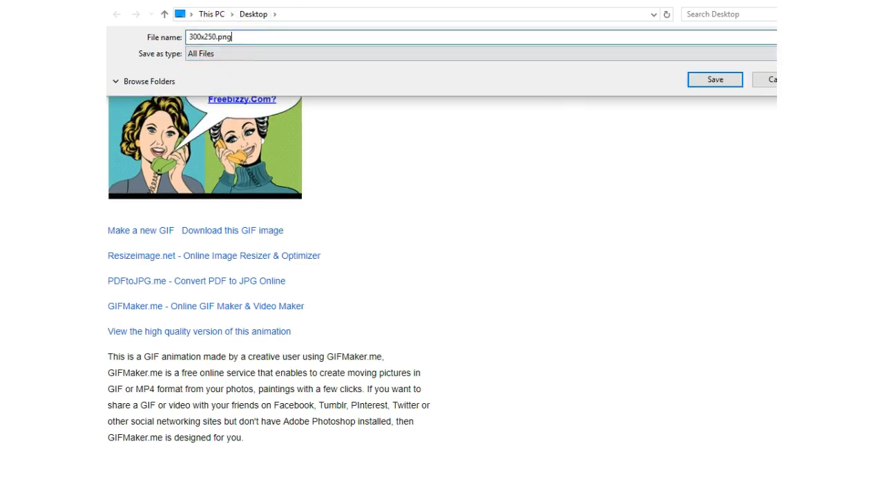
left_click(711, 79)
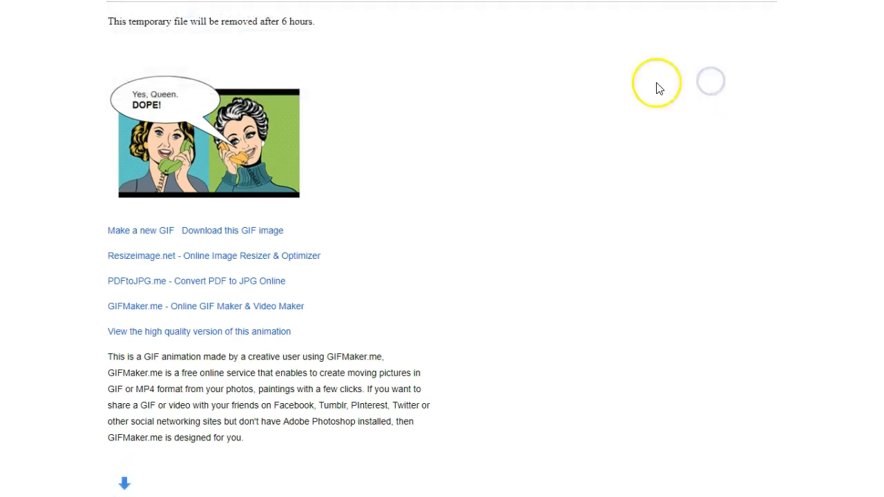